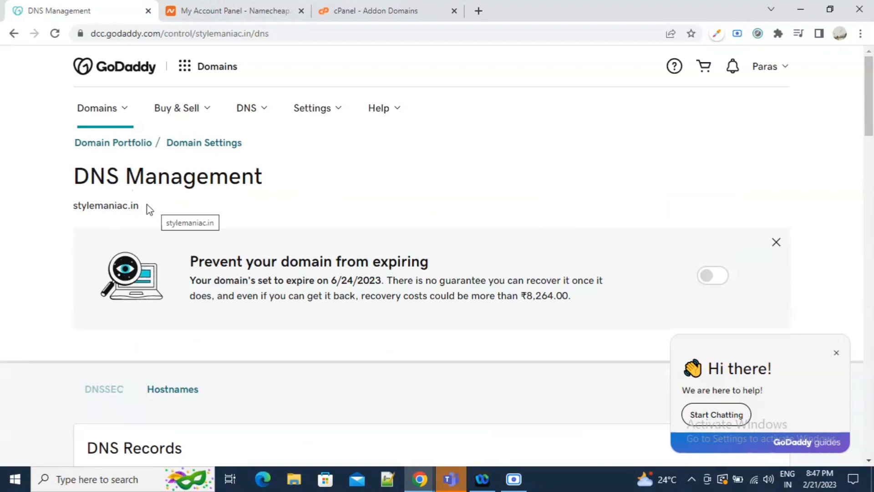
- Copy the domain stylemaniac.in from GoDaddy and submit it as a new addon domain in cPanel with the auto-filled subdomain and document root
{"action": "left_click_drag", "start_coordinate": [146, 208], "coordinate": [58, 213]}
{"action": "key", "text": "ctrl+c"}
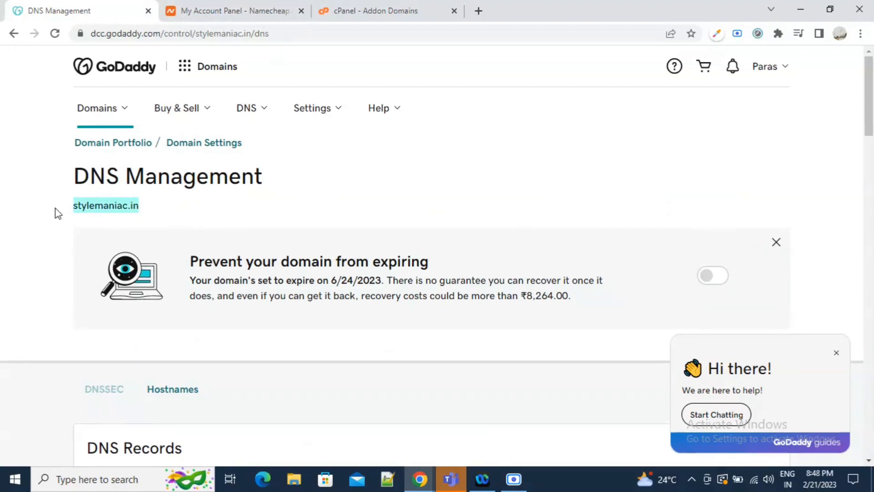
{"action": "left_click", "coordinate": [376, 10]}
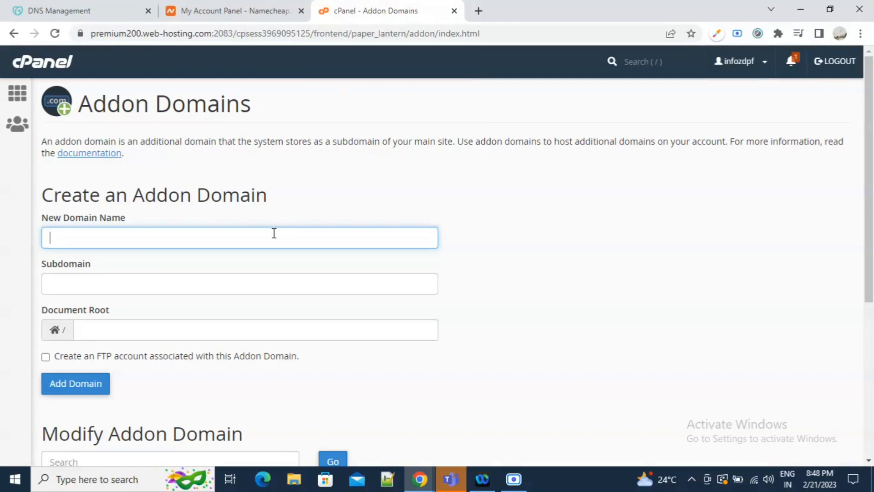
{"action": "key", "text": "ctrl+v"}
{"action": "left_click", "coordinate": [188, 299]}
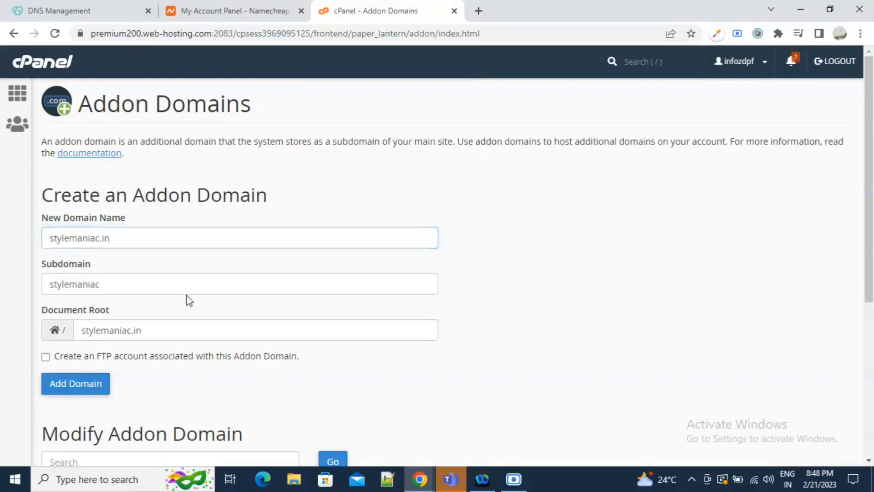
{"action": "left_click", "coordinate": [92, 389]}
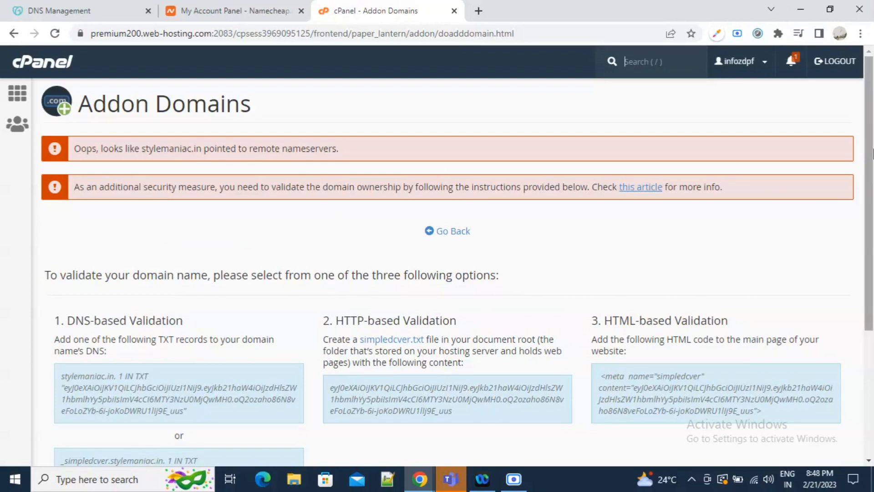
- Copy the validation token of the _simpledcver TXT record under DNS-based validation and return to GoDaddy's DNS management page
{"action": "scroll", "coordinate": [872, 155], "scroll_direction": "down", "scroll_amount": 3}
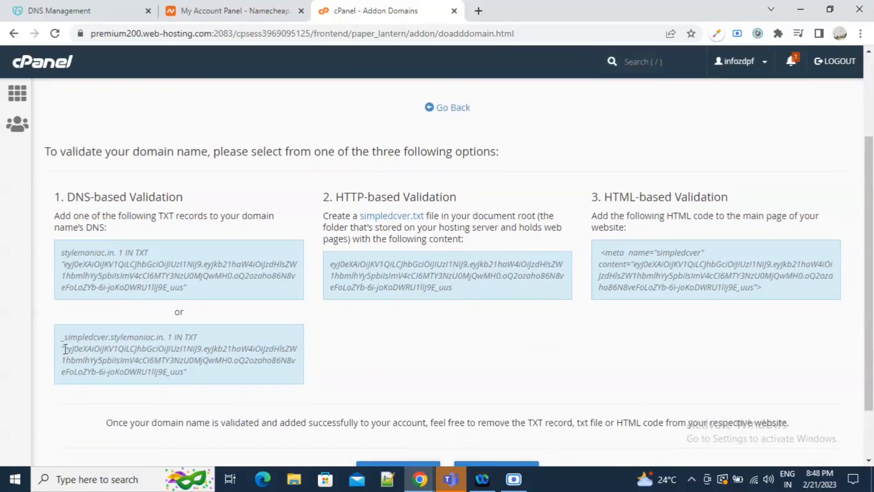
{"action": "left_click_drag", "start_coordinate": [65, 349], "coordinate": [185, 373]}
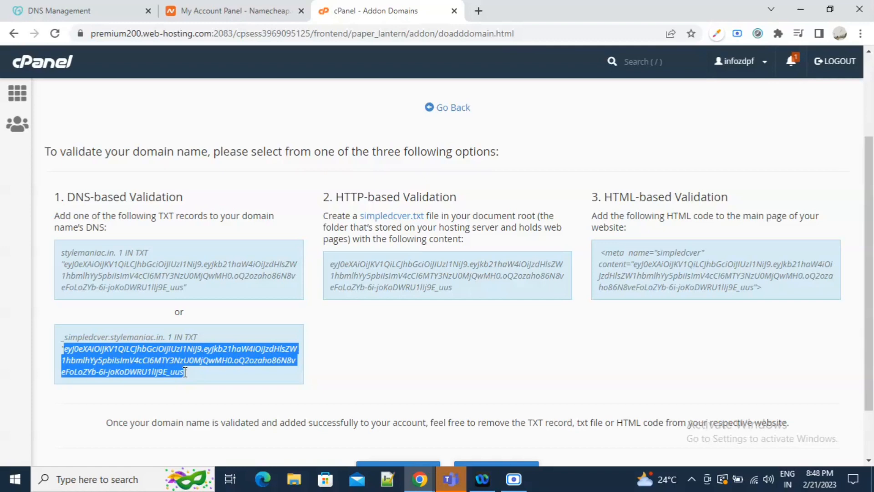
{"action": "left_click", "coordinate": [113, 13]}
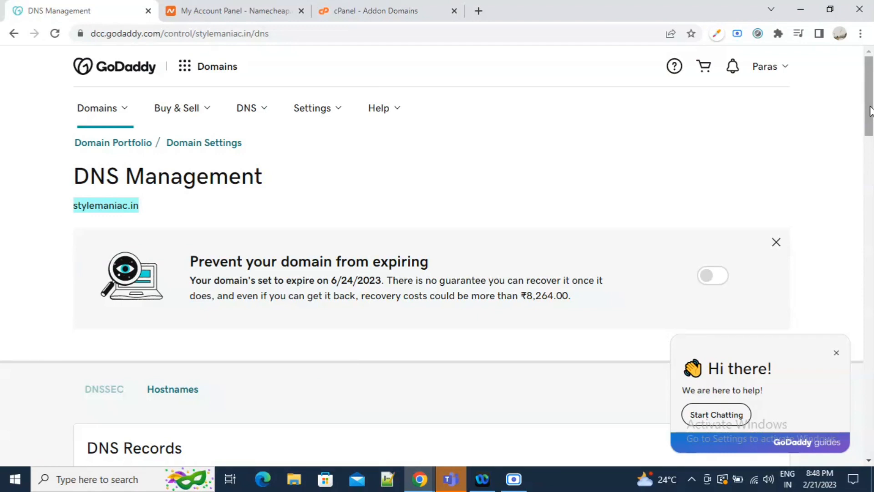
{"action": "left_click", "coordinate": [108, 119]}
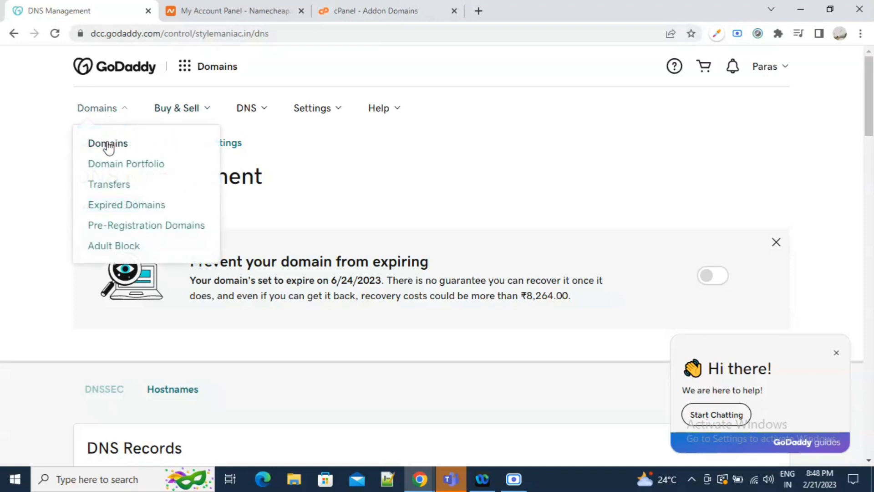
{"action": "left_click", "coordinate": [107, 113]}
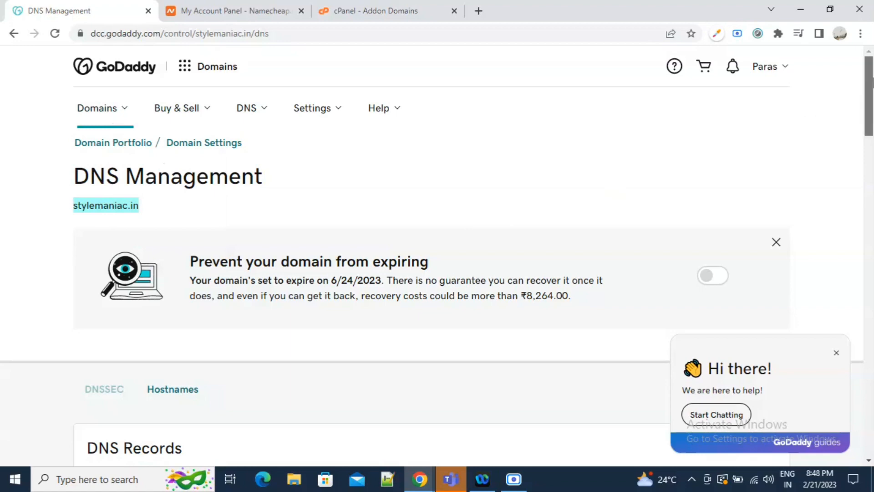
{"action": "left_click_drag", "start_coordinate": [869, 82], "coordinate": [872, 302]}
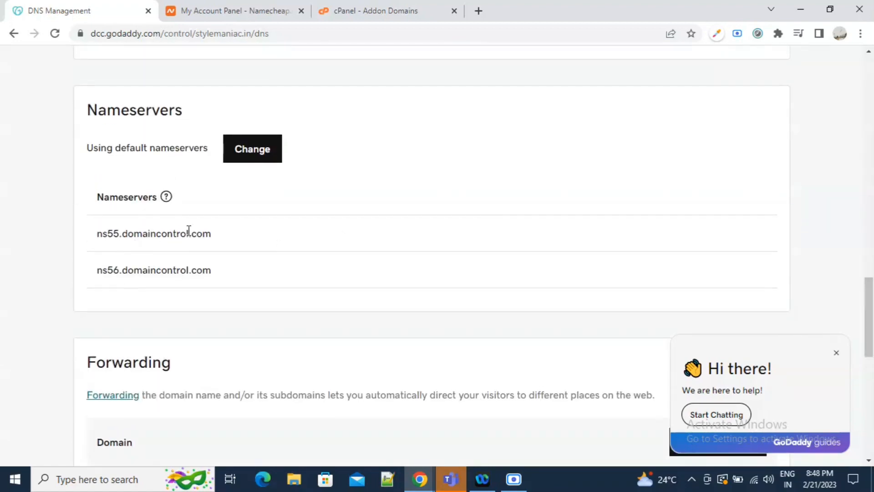
{"action": "left_click", "coordinate": [247, 157]}
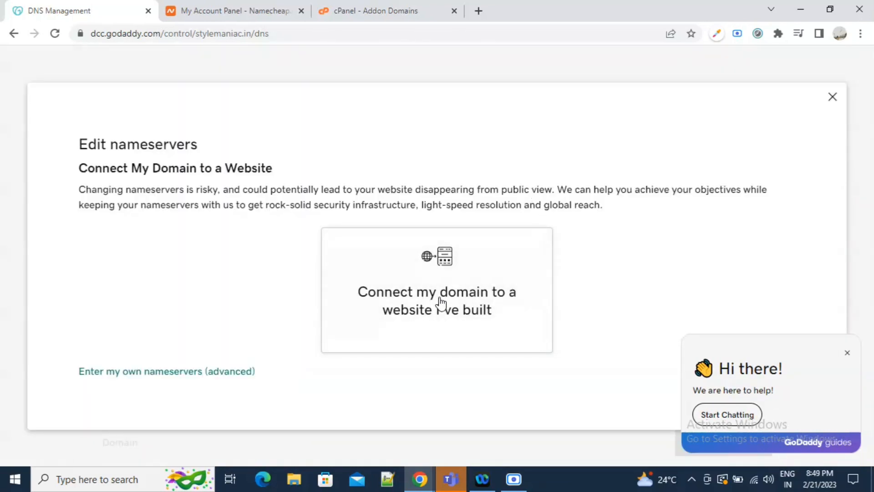
{"action": "left_click", "coordinate": [831, 100]}
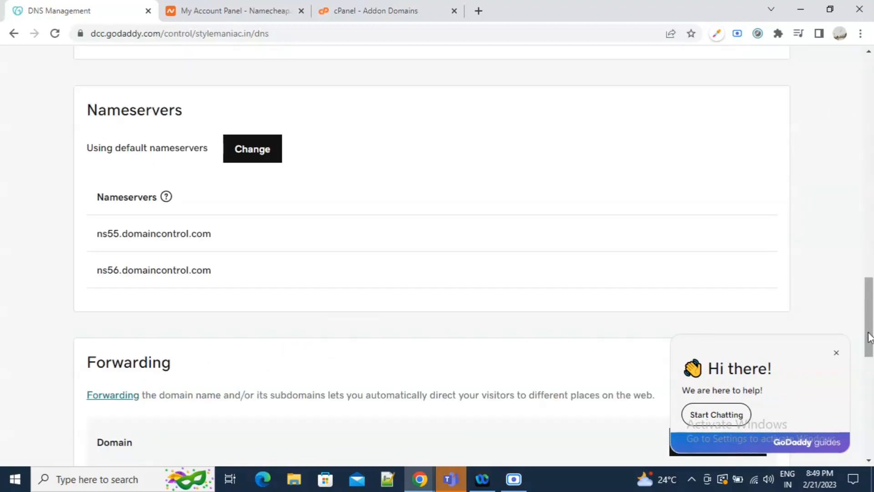
- Start a new TXT record for stylemaniac.in with the name @ and paste the copied validation token as its value
{"action": "left_click_drag", "start_coordinate": [872, 339], "coordinate": [872, 236]}
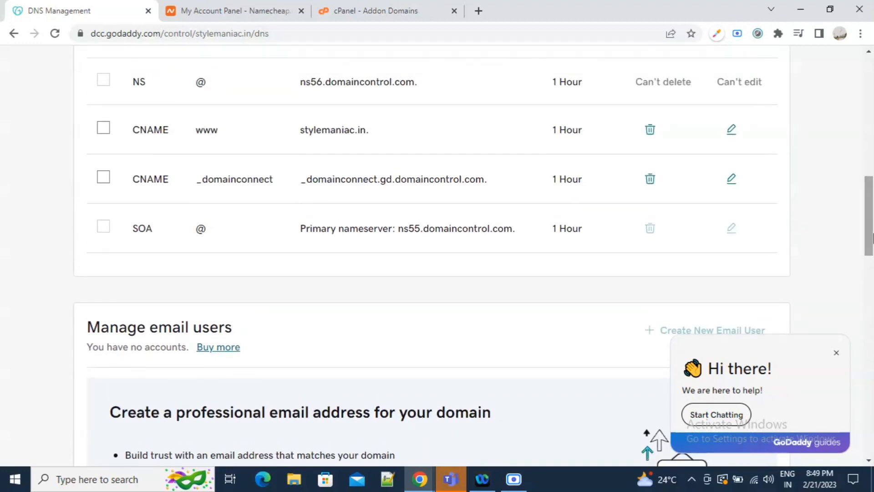
{"action": "left_click_drag", "start_coordinate": [872, 233], "coordinate": [872, 183]}
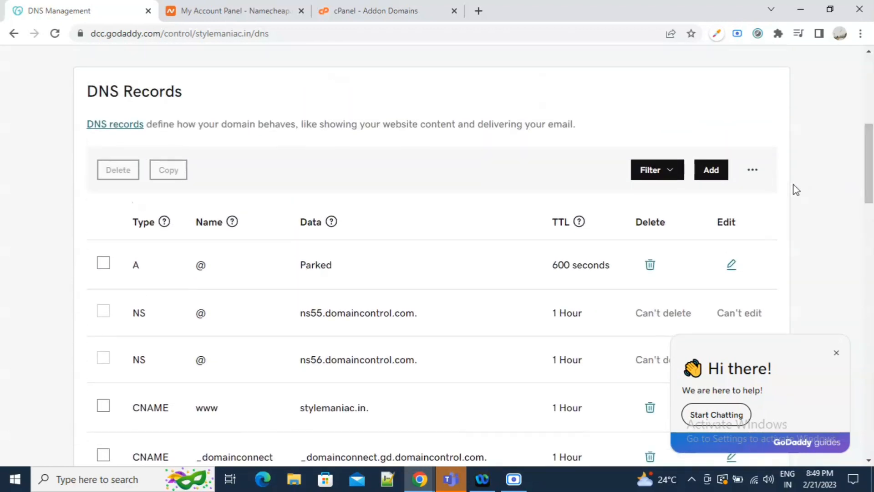
{"action": "left_click", "coordinate": [712, 174]}
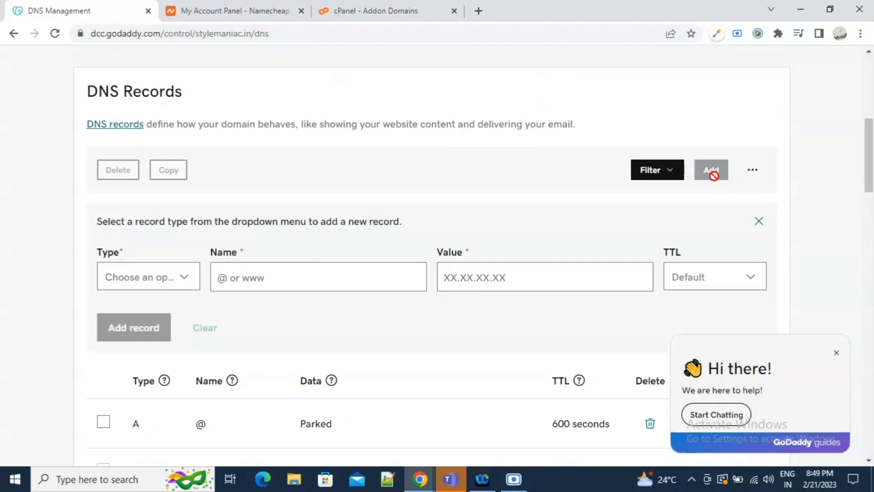
{"action": "left_click", "coordinate": [154, 280]}
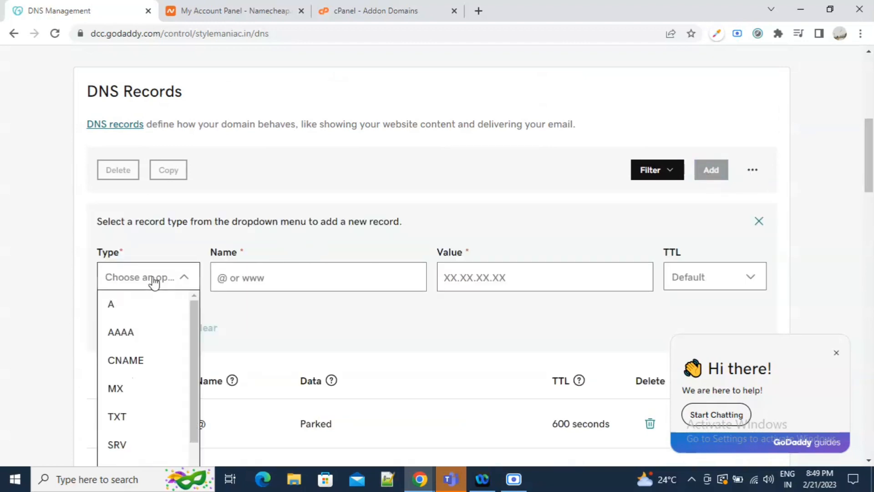
{"action": "left_click", "coordinate": [150, 415]}
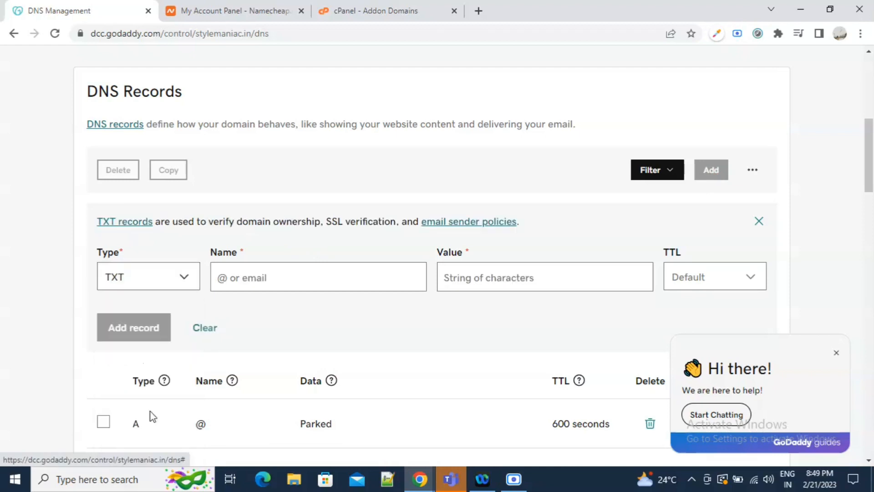
{"action": "left_click", "coordinate": [164, 380]}
{"action": "left_click", "coordinate": [260, 276]}
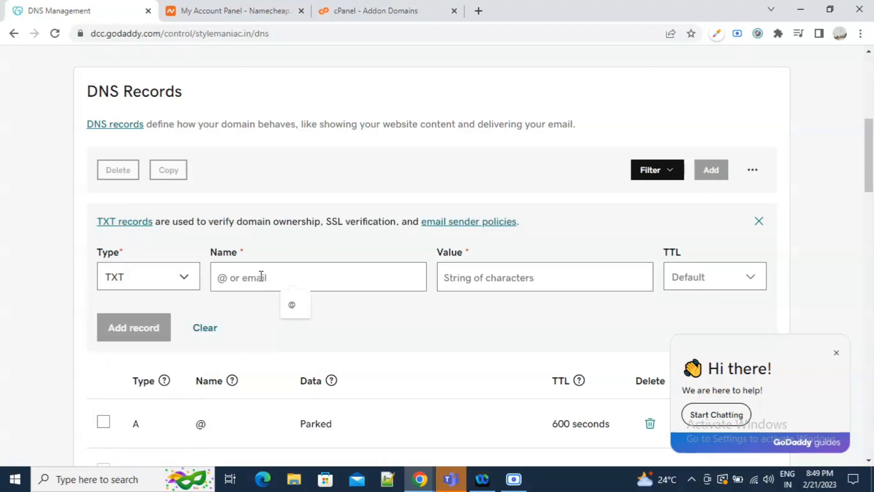
{"action": "type", "text": "@"}
{"action": "left_click", "coordinate": [484, 283]}
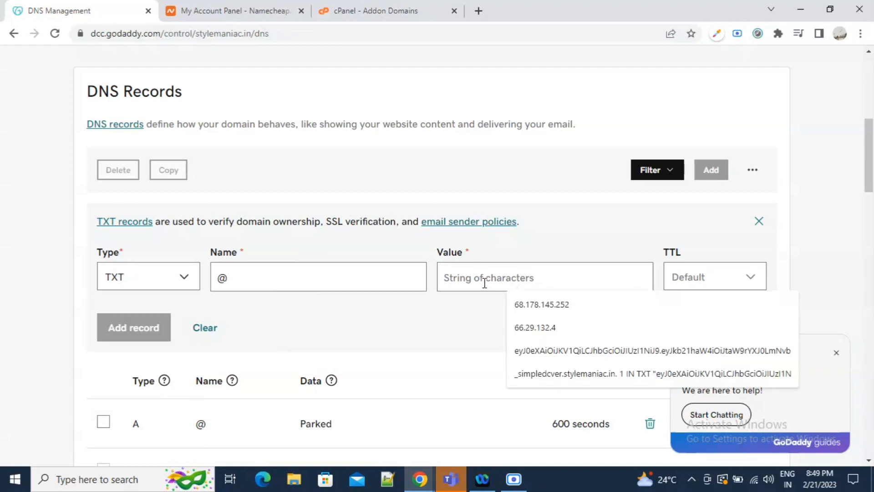
{"action": "key", "text": "ctrl+v"}
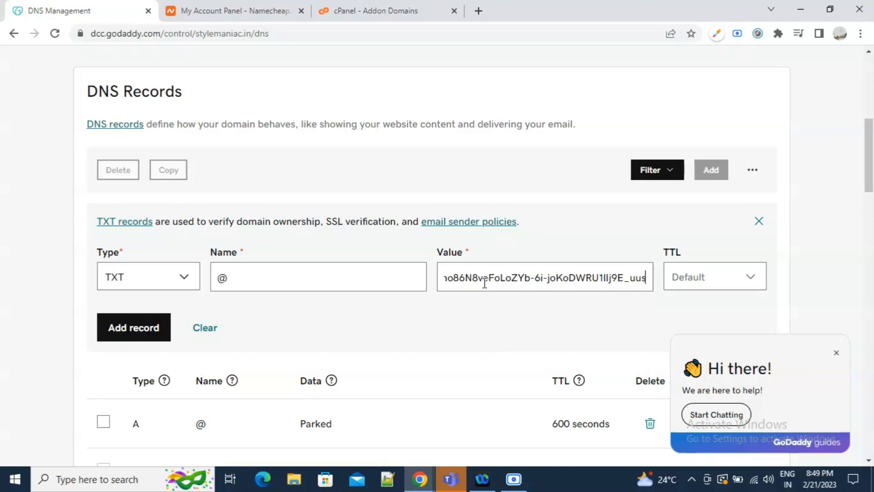
- Set the new TXT record's TTL to 1 Hour, add the record and dismiss the notification
{"action": "left_click", "coordinate": [346, 10]}
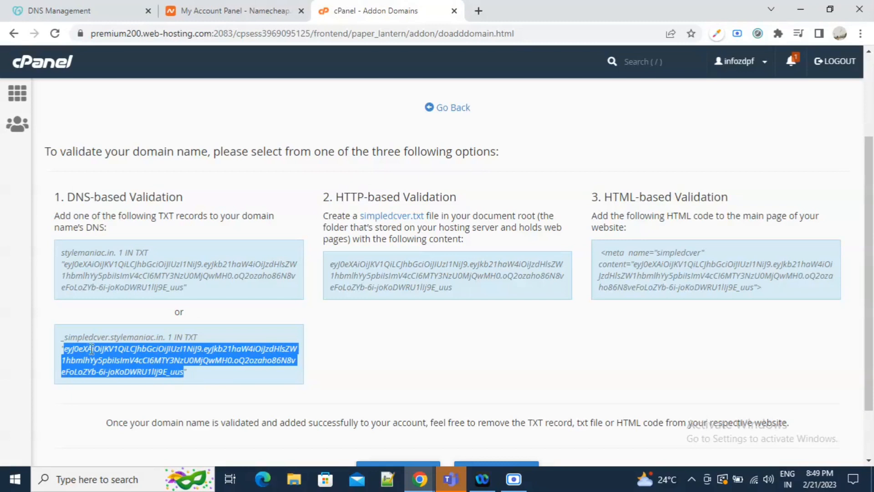
{"action": "left_click", "coordinate": [116, 10]}
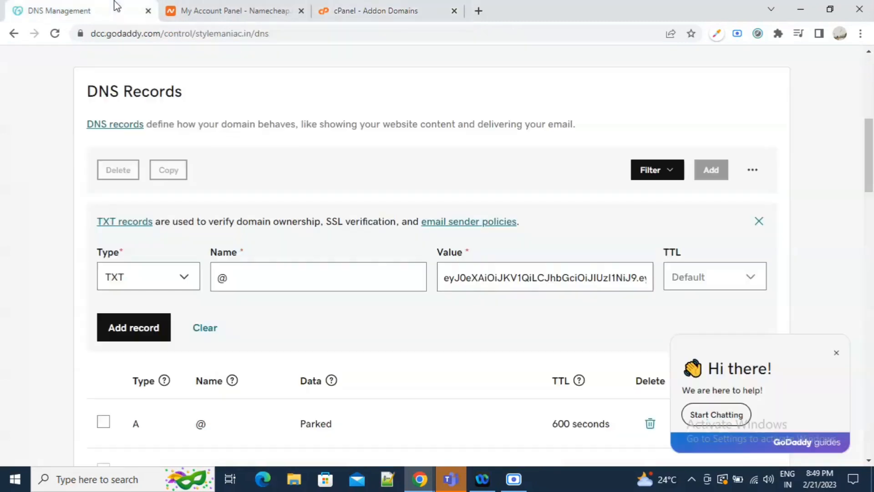
{"action": "left_click", "coordinate": [722, 276]}
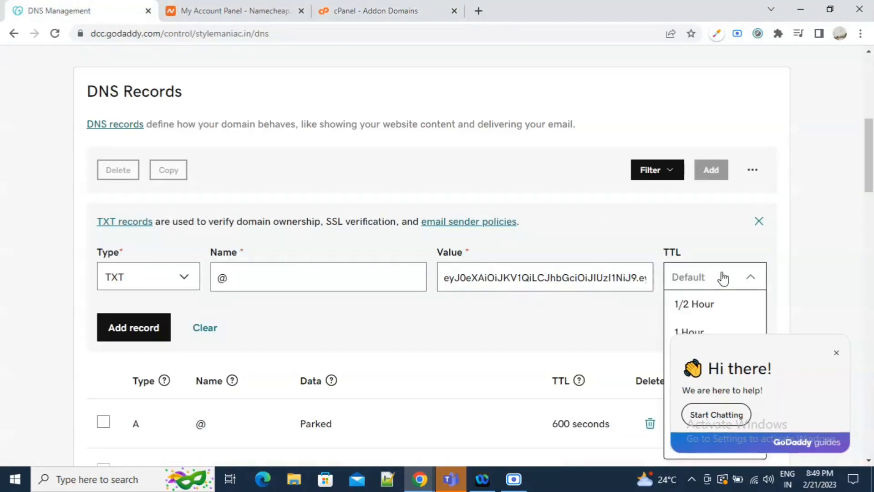
{"action": "left_click", "coordinate": [728, 330]}
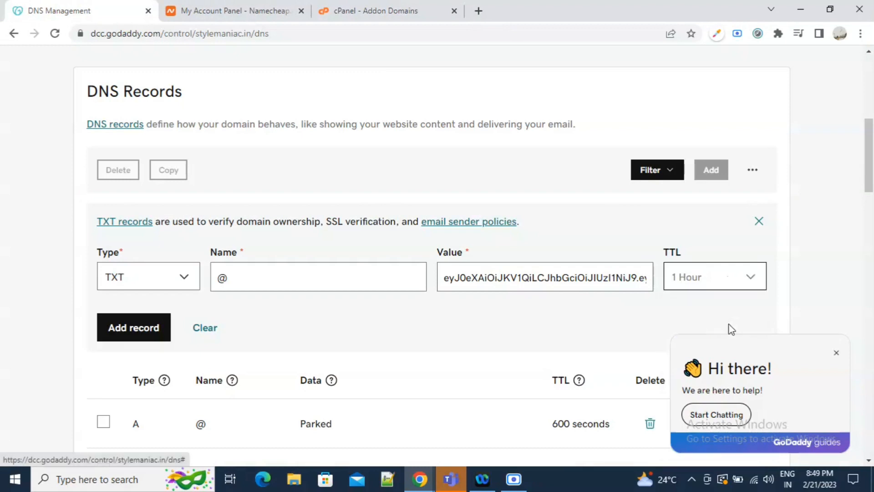
{"action": "left_click", "coordinate": [142, 312]}
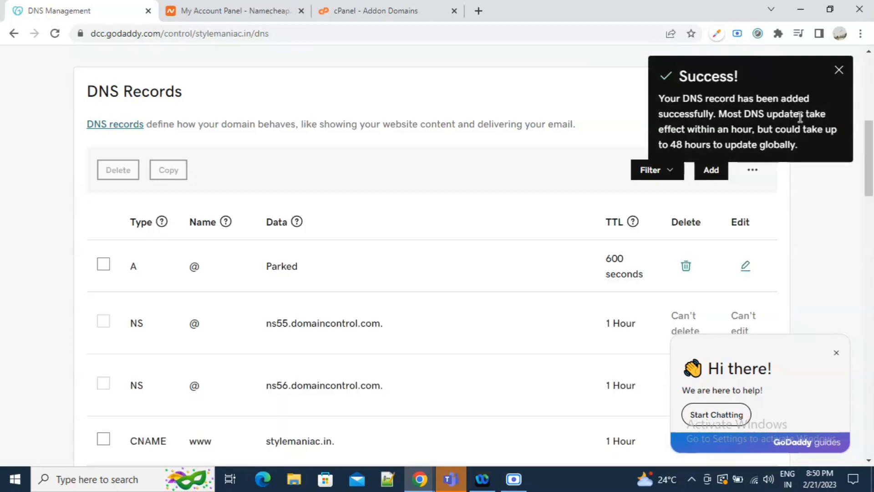
{"action": "left_click", "coordinate": [838, 71]}
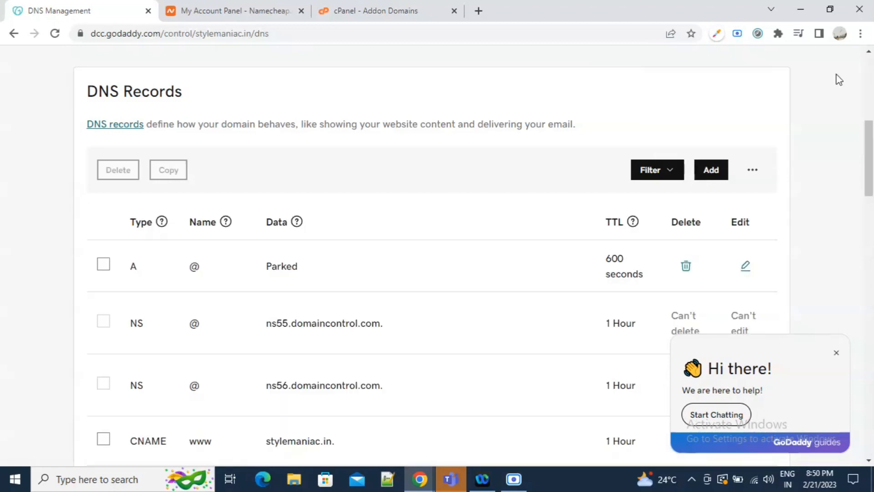
- Return to cPanel's main page and copy the hosting account's shared IP address
{"action": "left_click", "coordinate": [357, 13]}
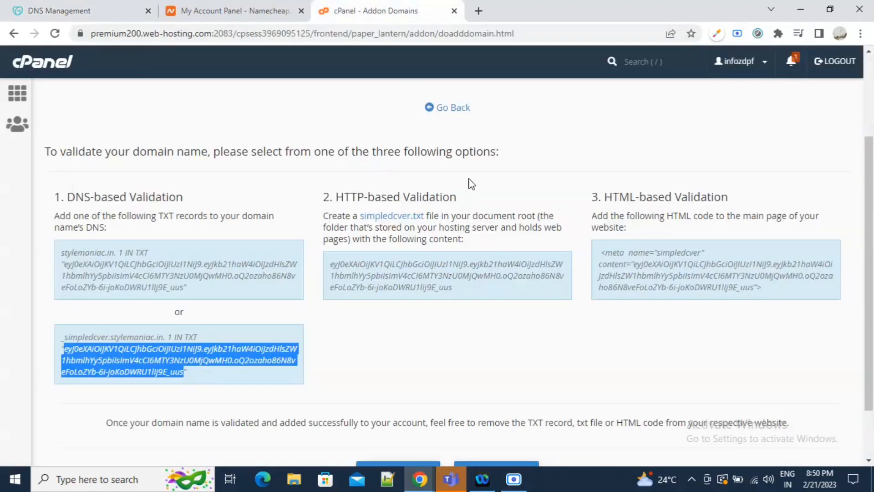
{"action": "left_click", "coordinate": [25, 70]}
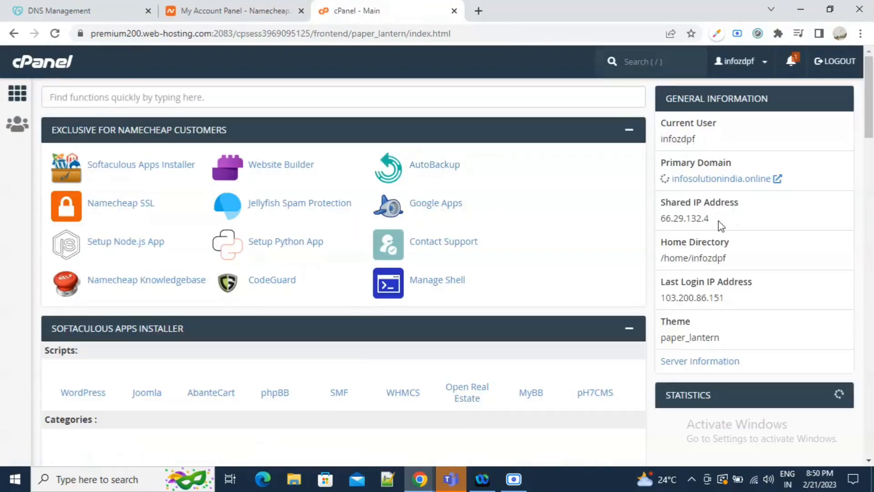
{"action": "left_click_drag", "start_coordinate": [714, 220], "coordinate": [665, 220]}
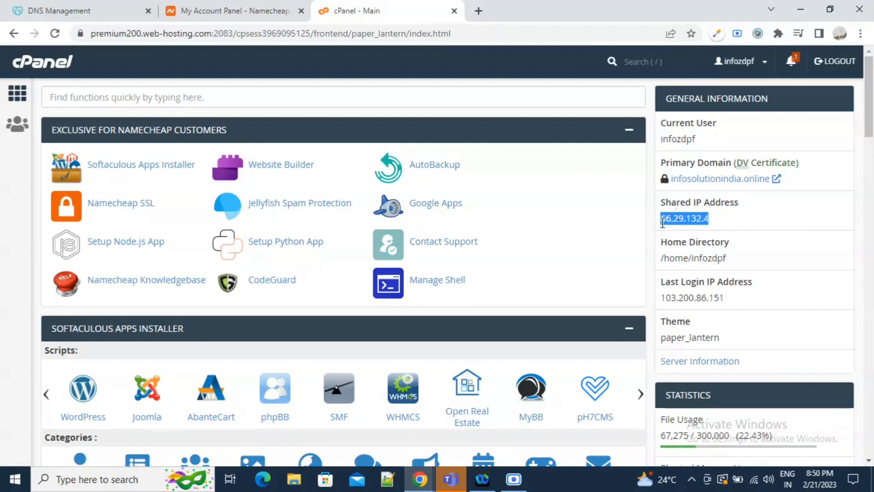
- In GoDaddy's DNS records, change the @ A record's value to 66.29.132.4 and save it
{"action": "left_click", "coordinate": [114, 8]}
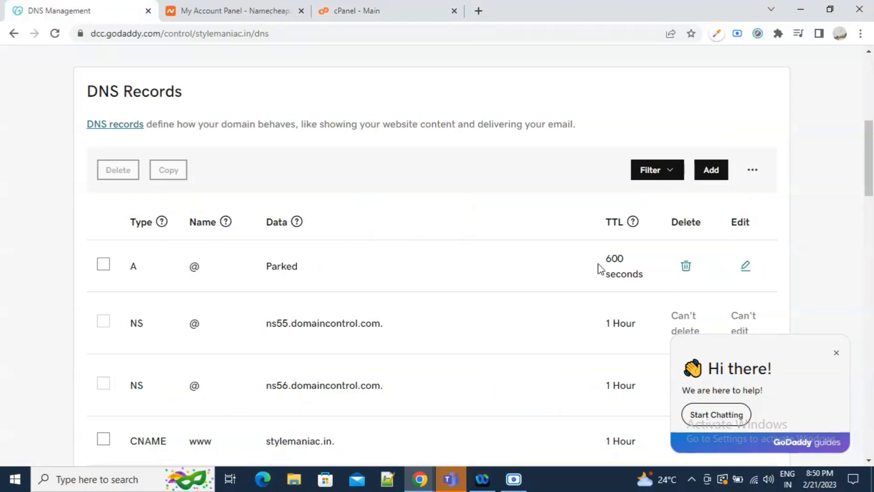
{"action": "left_click", "coordinate": [748, 266]}
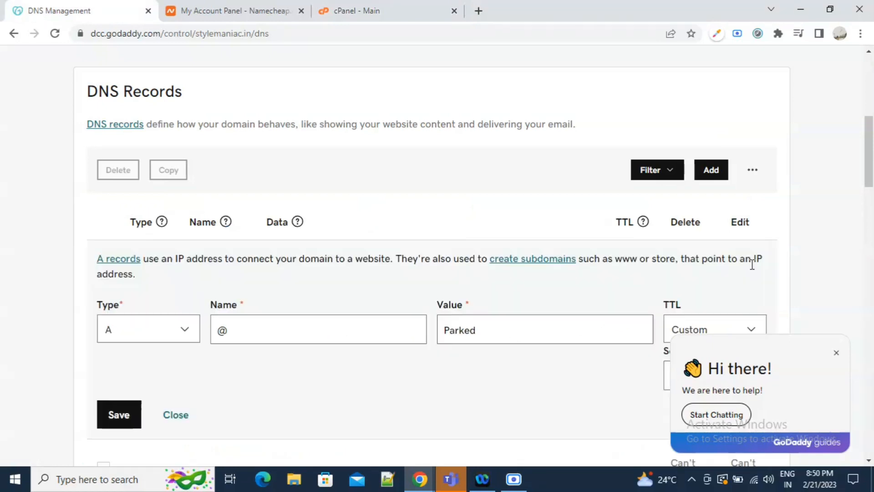
{"action": "double_click", "coordinate": [493, 332]}
{"action": "type", "text": "66.29.132.1"}
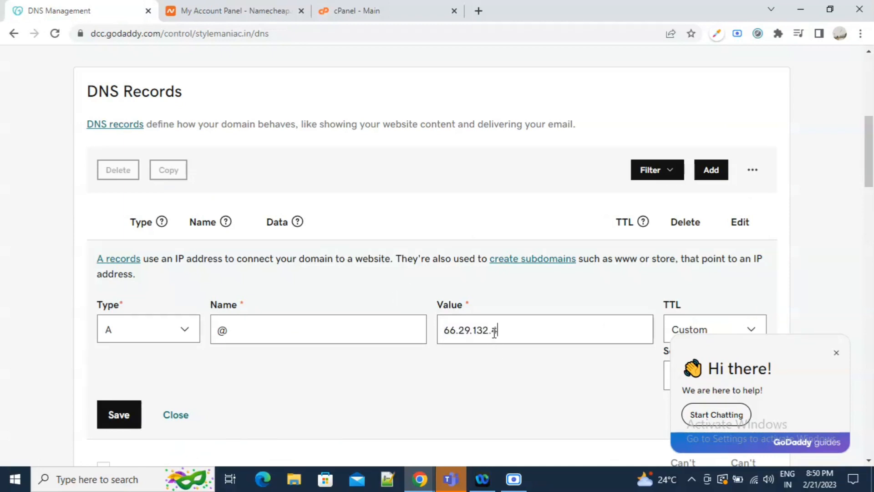
{"action": "left_click", "coordinate": [111, 421]}
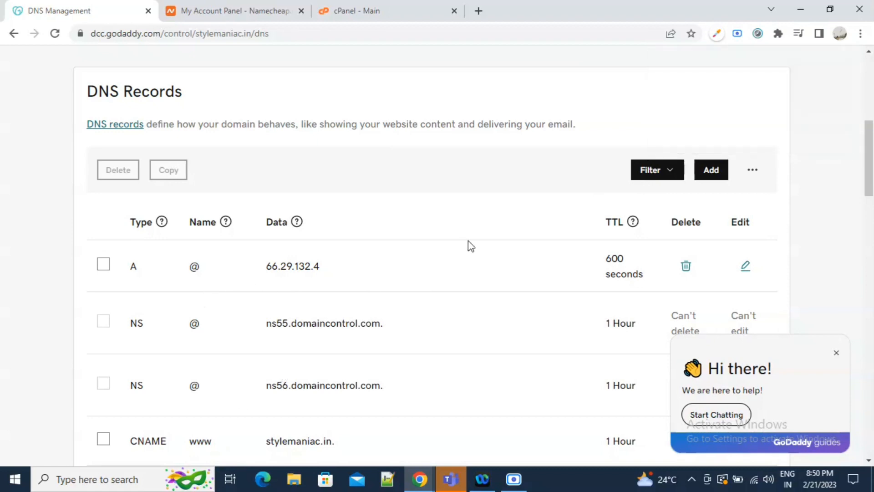
- Switch to cPanel and open the Addon Domains form, ready to enter the new domain name
{"action": "left_click", "coordinate": [363, 14]}
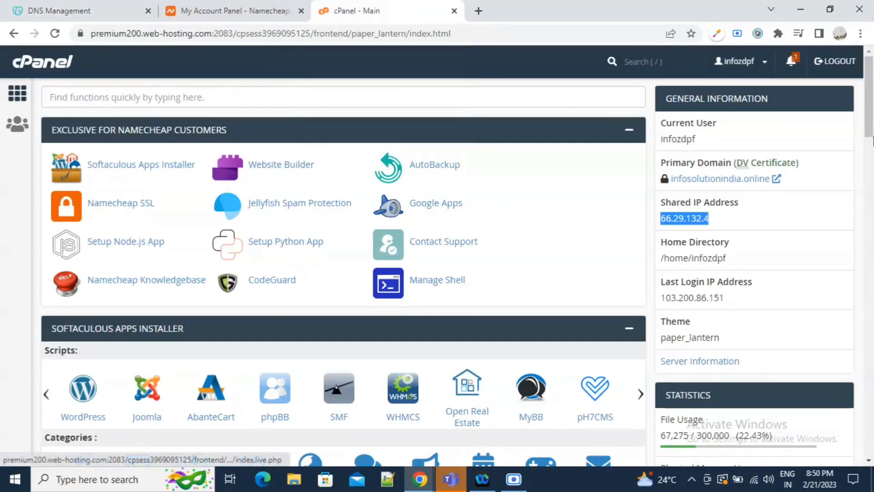
{"action": "left_click_drag", "start_coordinate": [872, 132], "coordinate": [872, 319]}
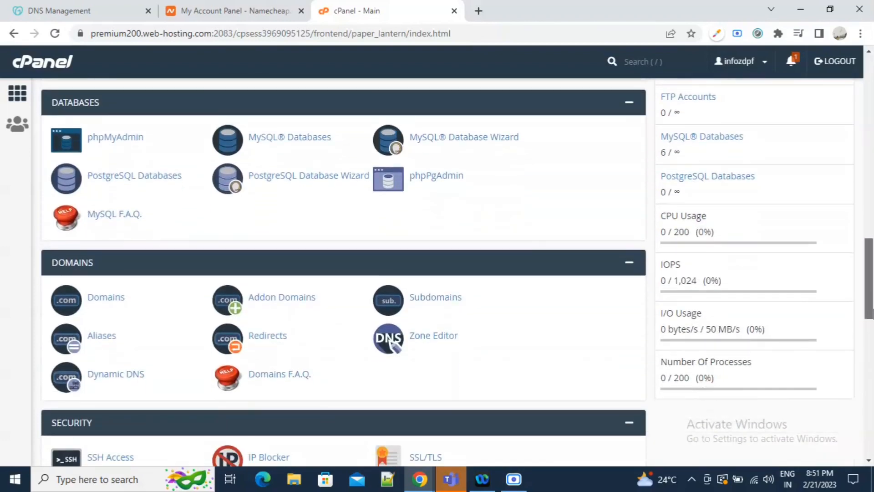
{"action": "left_click", "coordinate": [296, 306]}
{"action": "left_click", "coordinate": [140, 237]}
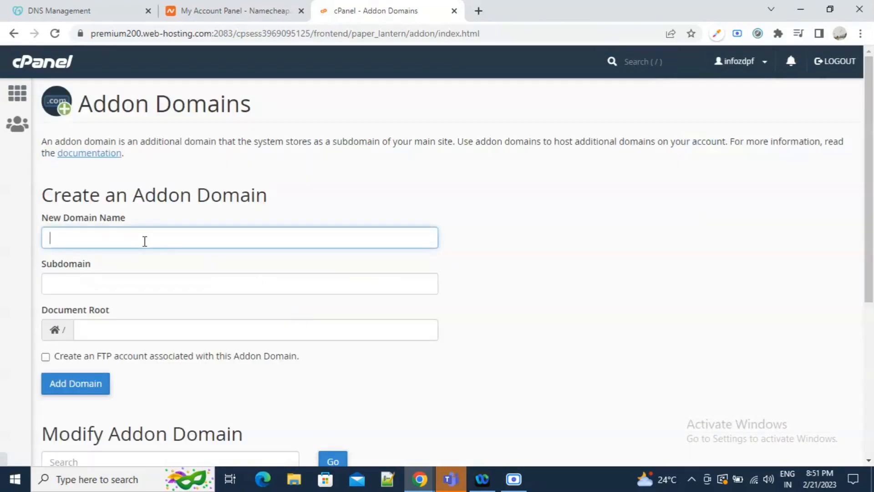
- Copy the domain name stylemaniac.in from the heading of GoDaddy's DNS Management page
{"action": "left_click", "coordinate": [57, 8]}
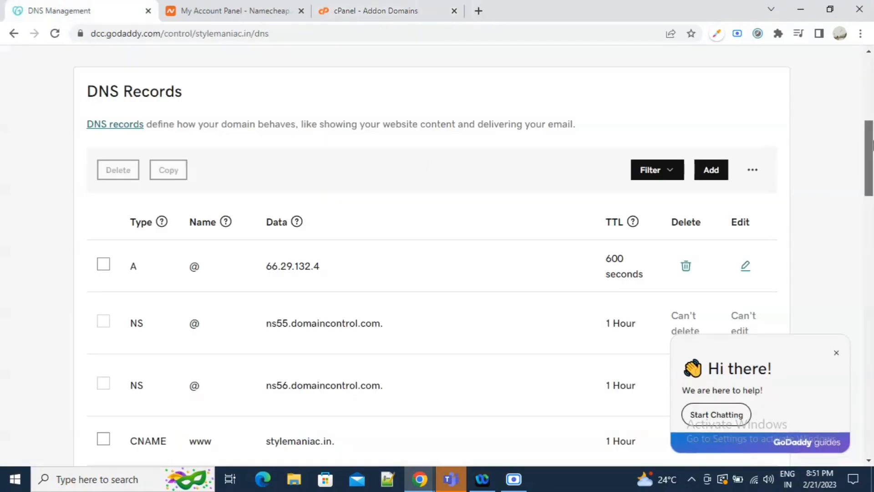
{"action": "left_click_drag", "start_coordinate": [867, 145], "coordinate": [867, 81]}
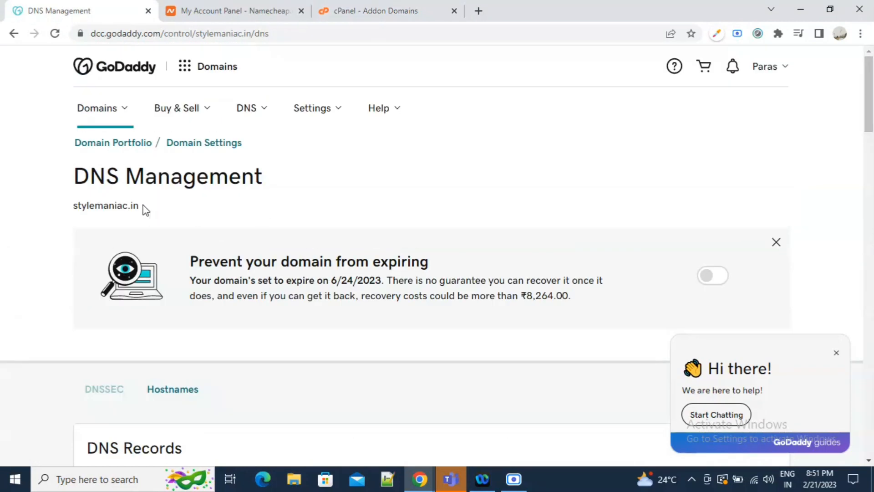
{"action": "left_click_drag", "start_coordinate": [143, 205], "coordinate": [73, 212]}
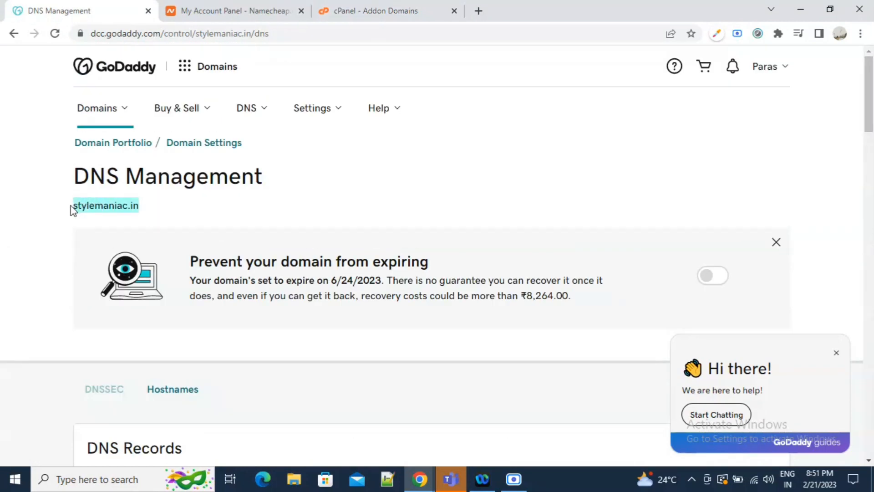
- Create the addon domain stylemaniac.in in cPanel with the subdomain stylemaniac and the document root stylemaniac.in
{"action": "left_click", "coordinate": [342, 14]}
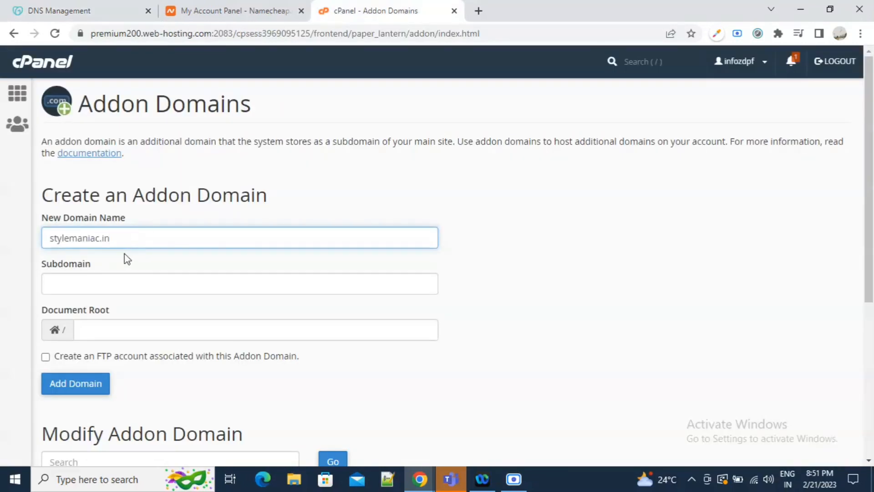
{"action": "left_click", "coordinate": [86, 285]}
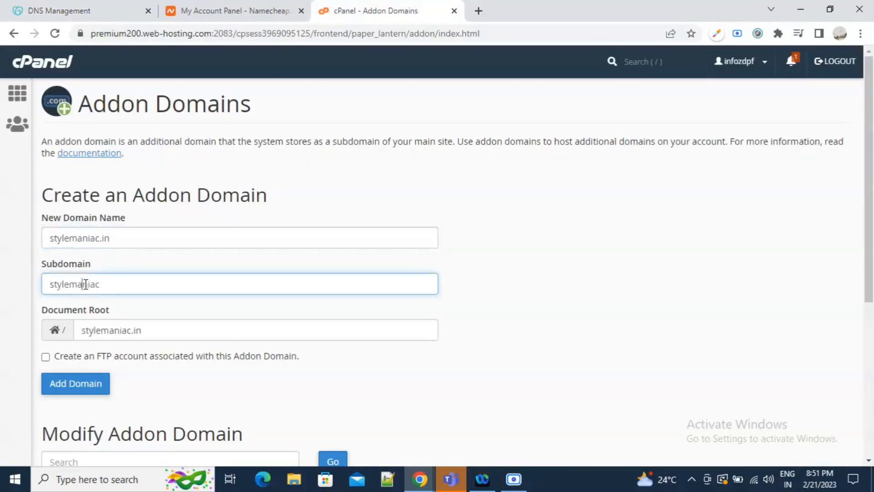
{"action": "left_click", "coordinate": [74, 383]}
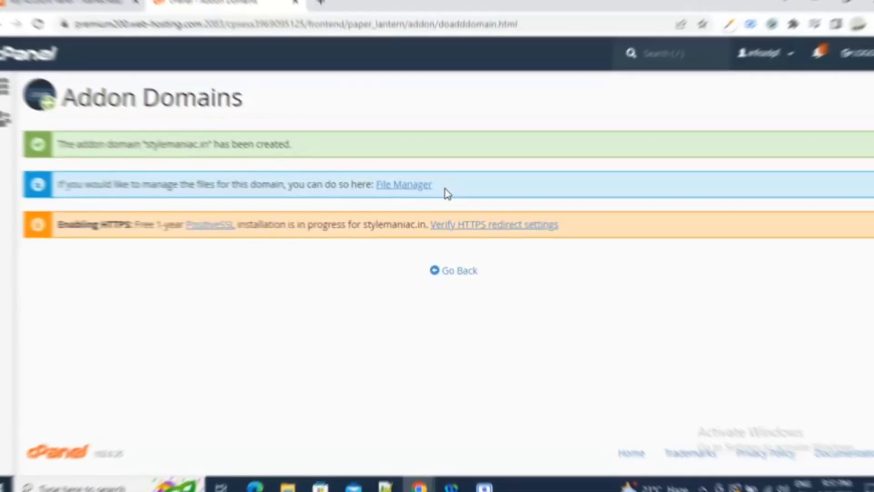
- Examine the new addon domain's folder in File Manager and return to the Addon Domains page
{"action": "left_click", "coordinate": [409, 193]}
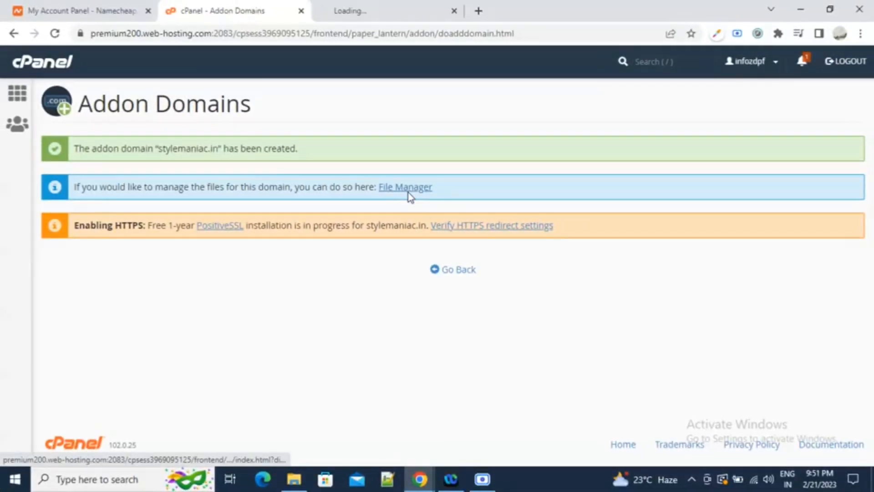
{"action": "left_click", "coordinate": [355, 16]}
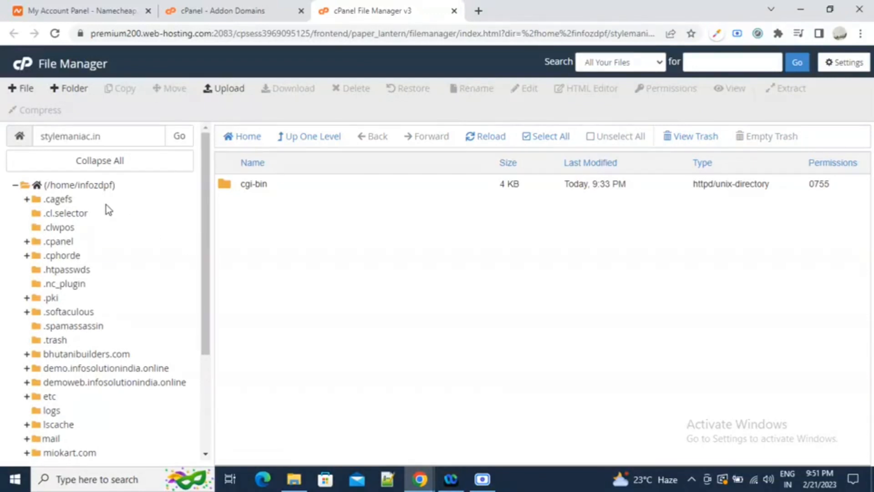
{"action": "left_click", "coordinate": [261, 16]}
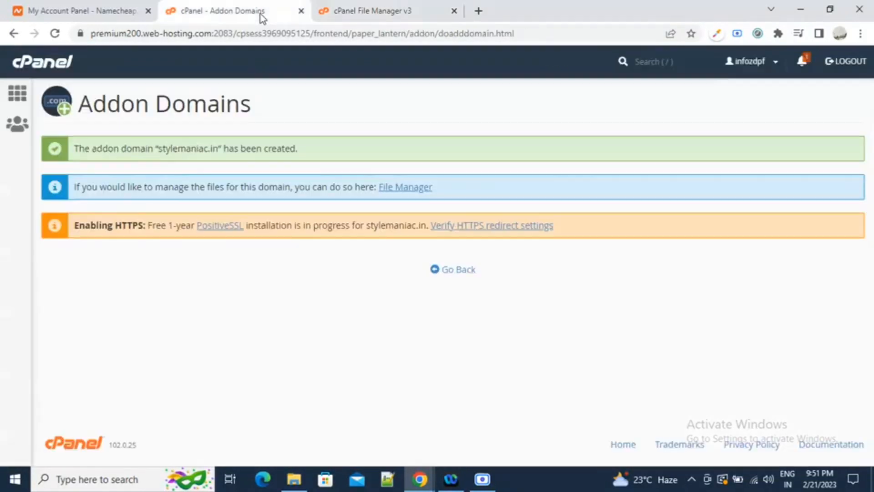